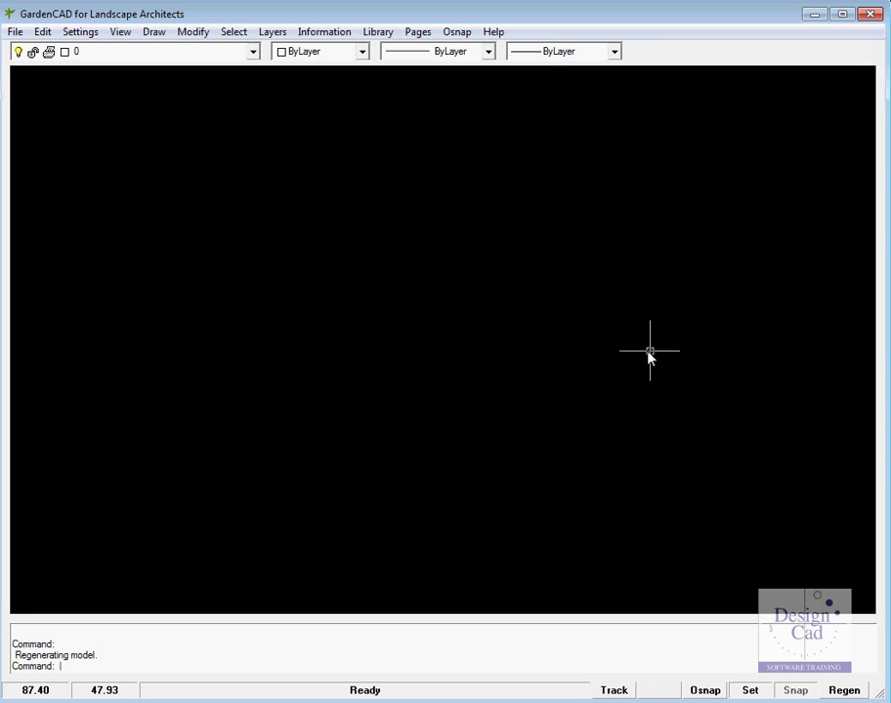
Open the DylanClassroom.Vec courtyard drawing from the Jobs folder through File > Open.
click(14, 32)
click(42, 96)
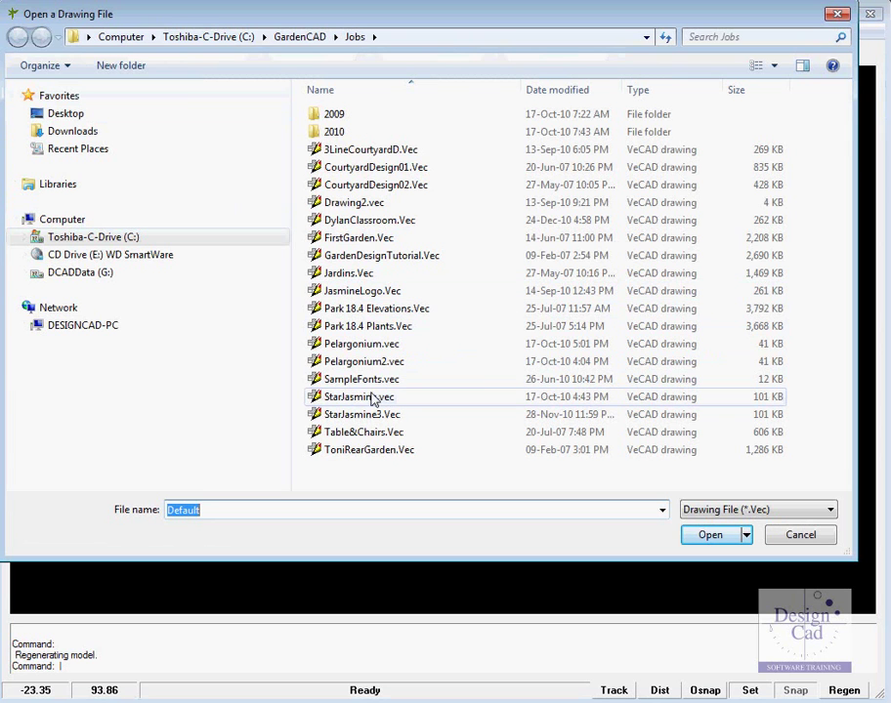
click(342, 221)
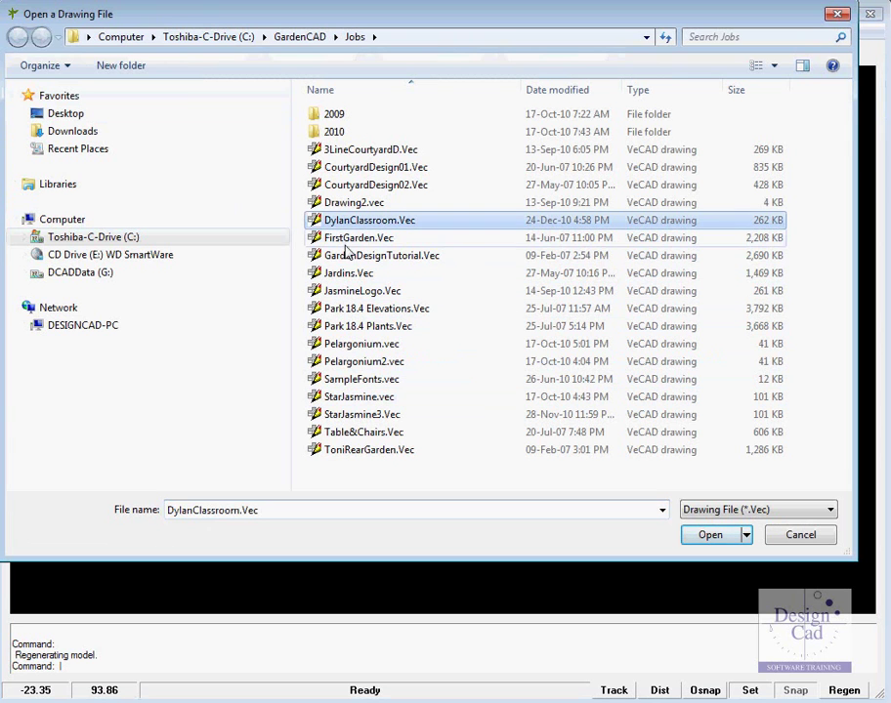
click(711, 535)
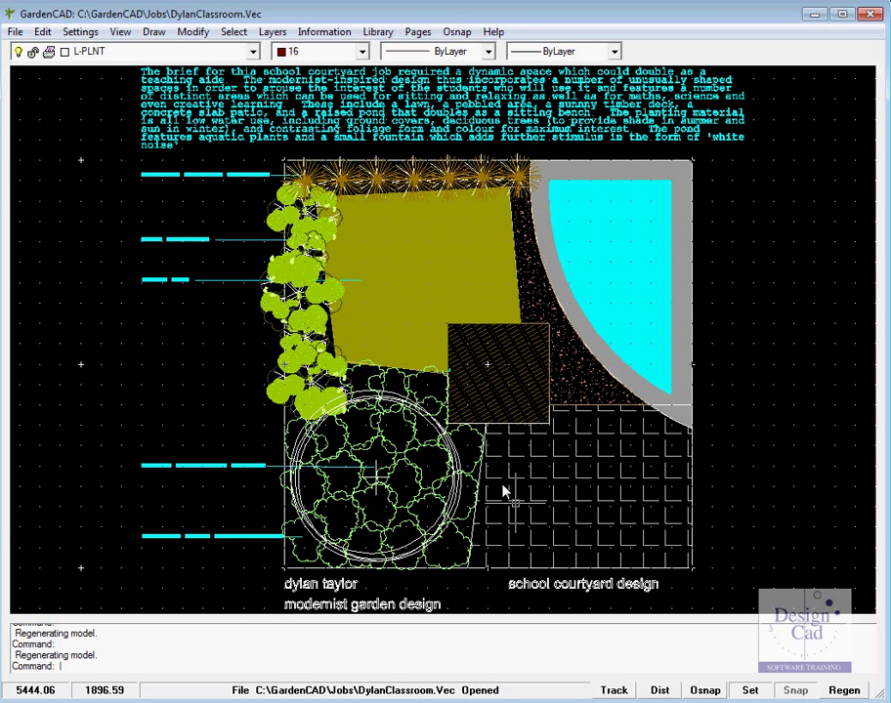
Measure the courtyard's top edge from the top-left to the top-right corner, reading 10000.
click(338, 34)
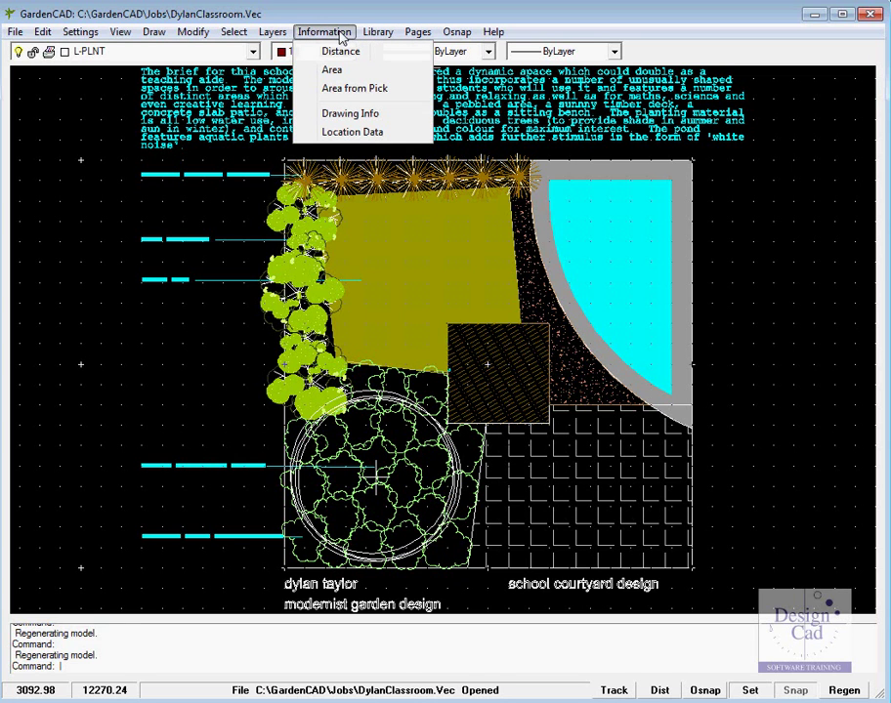
click(342, 56)
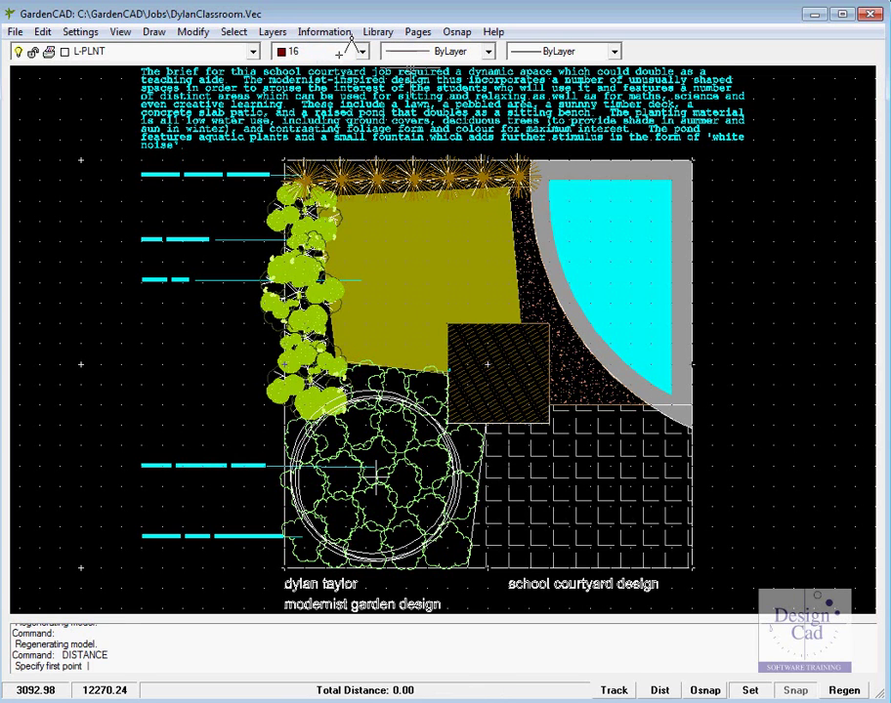
click(285, 157)
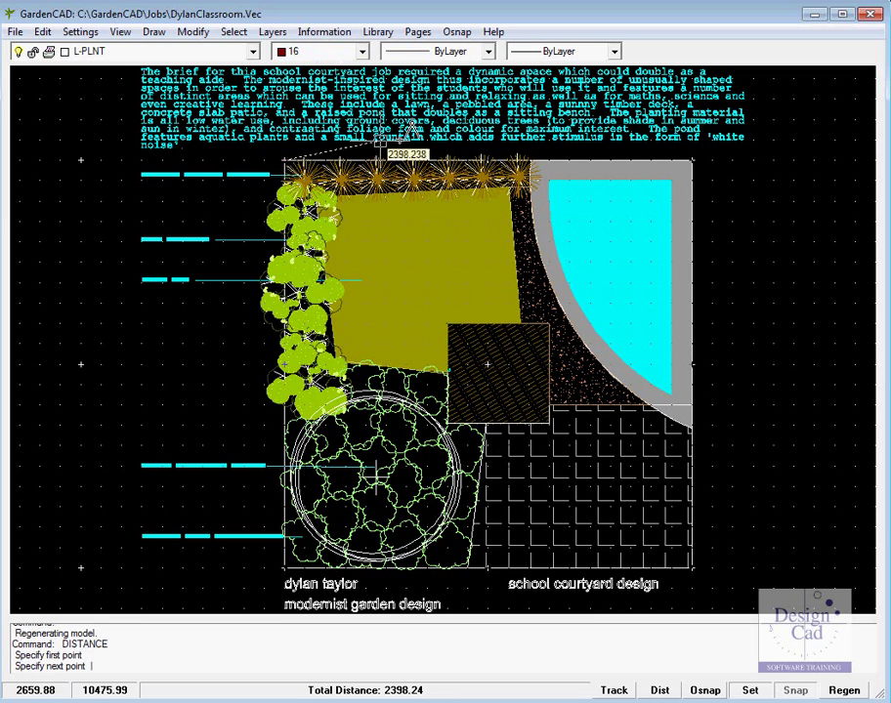
click(691, 158)
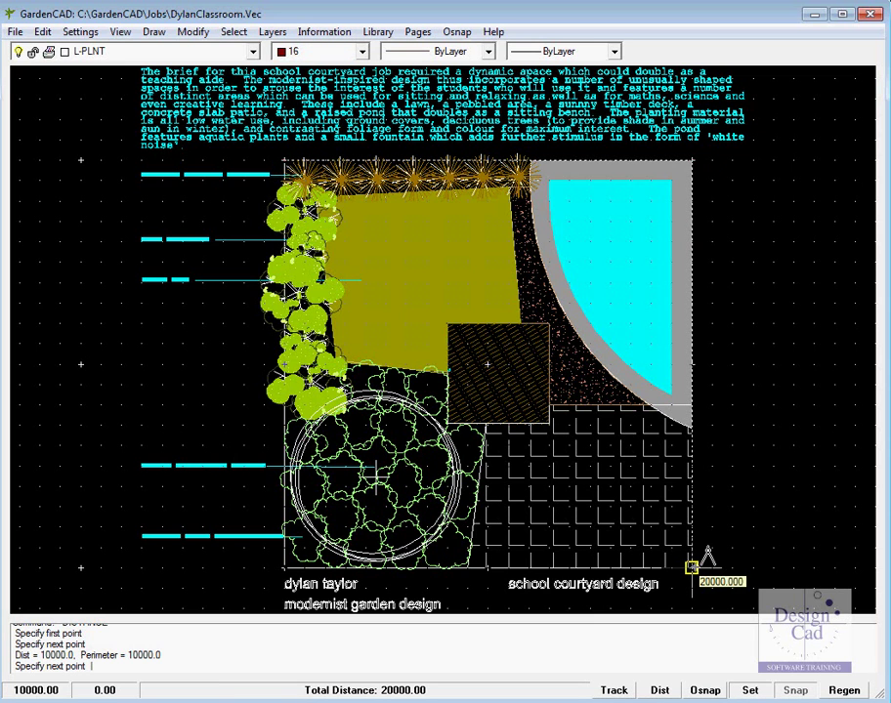
key(Escape)
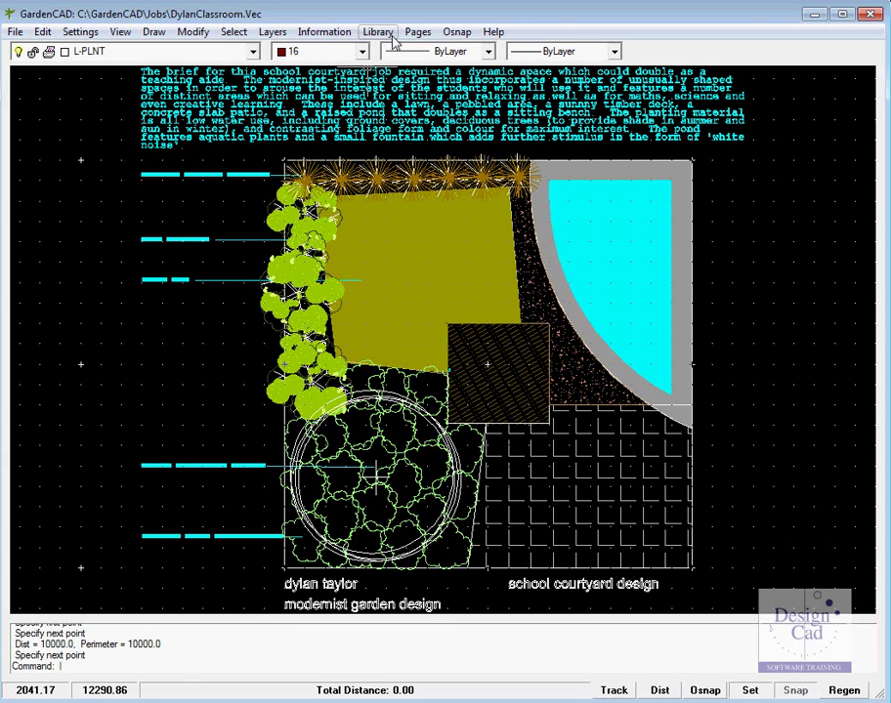
Measure the timber deck's area by tracing its four corners with Information > Area.
click(325, 32)
click(342, 70)
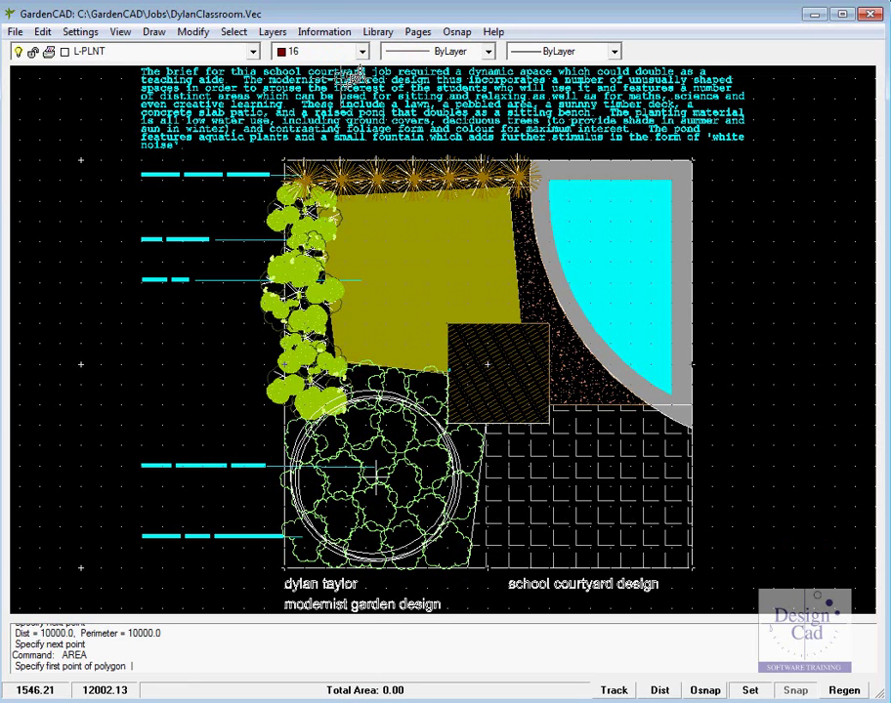
click(448, 324)
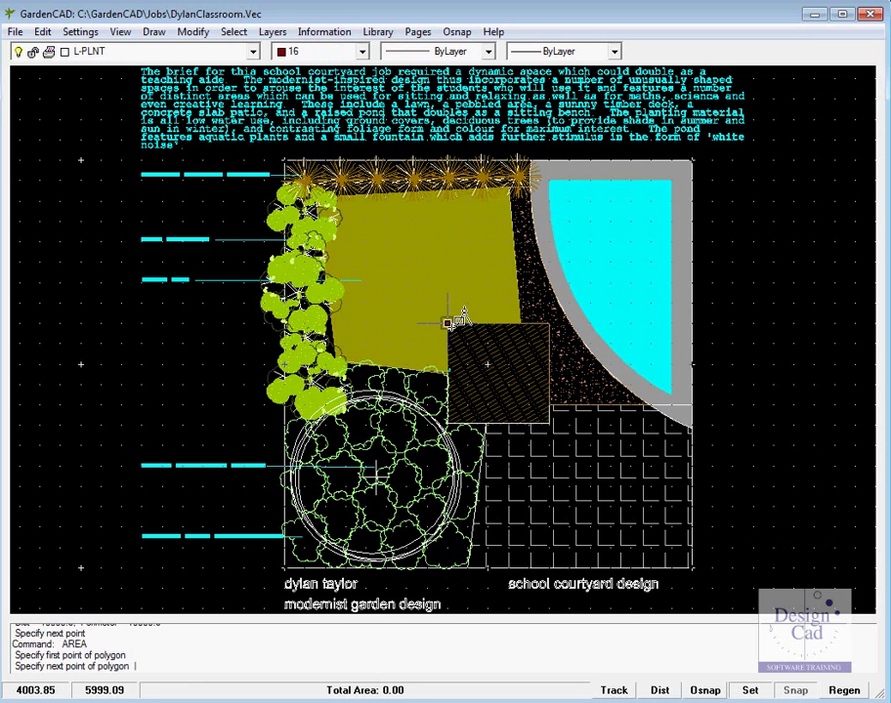
click(549, 324)
click(548, 422)
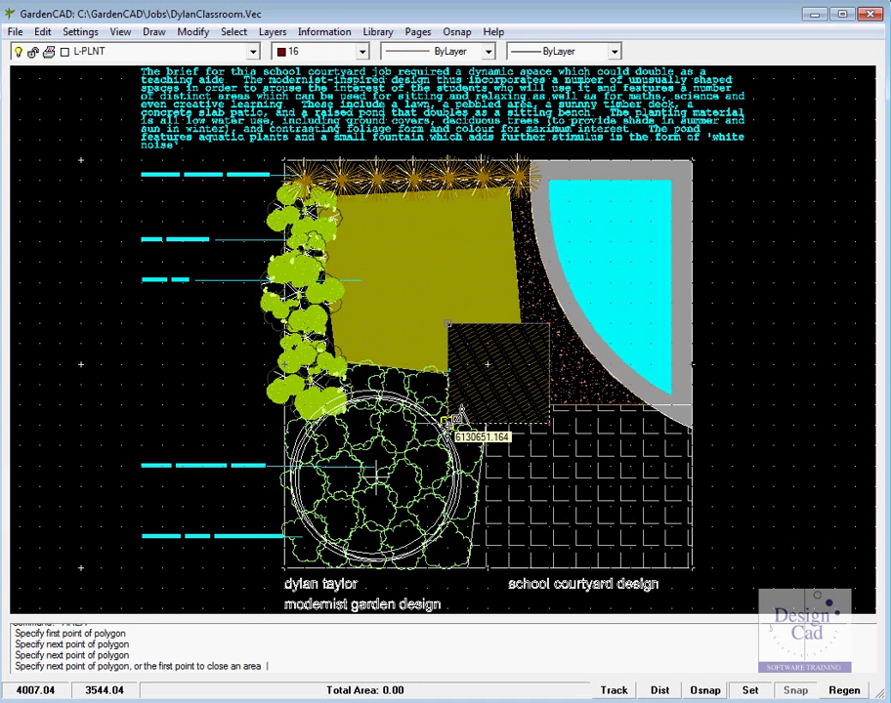
click(450, 423)
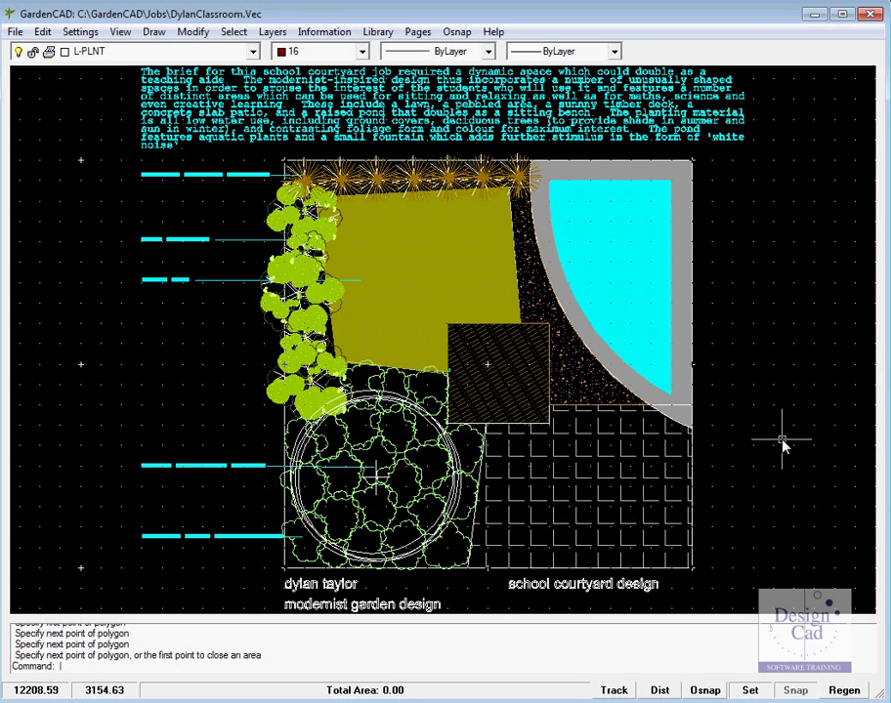
click(625, 364)
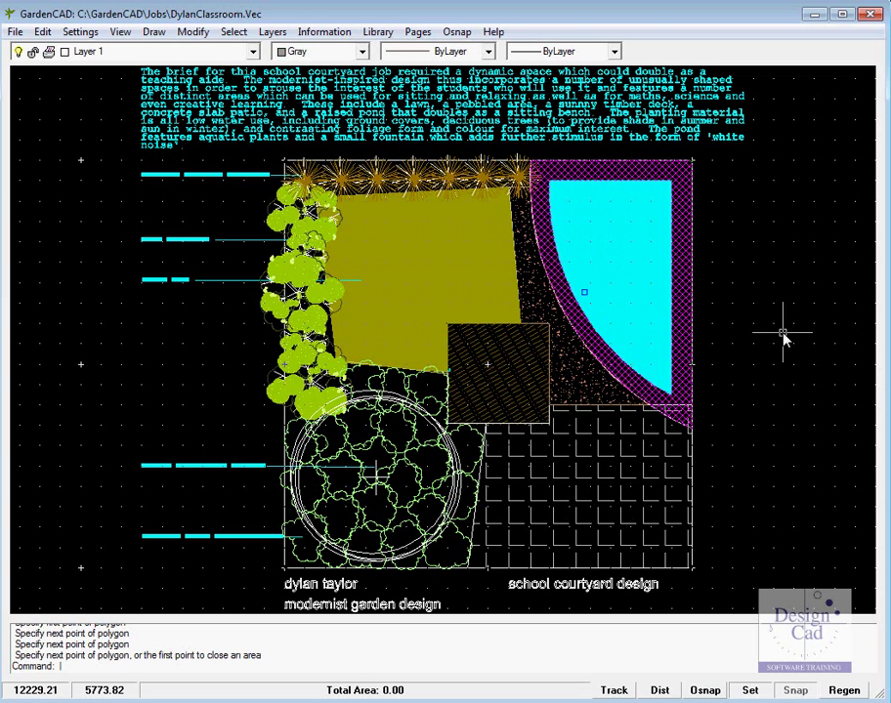
key(Escape)
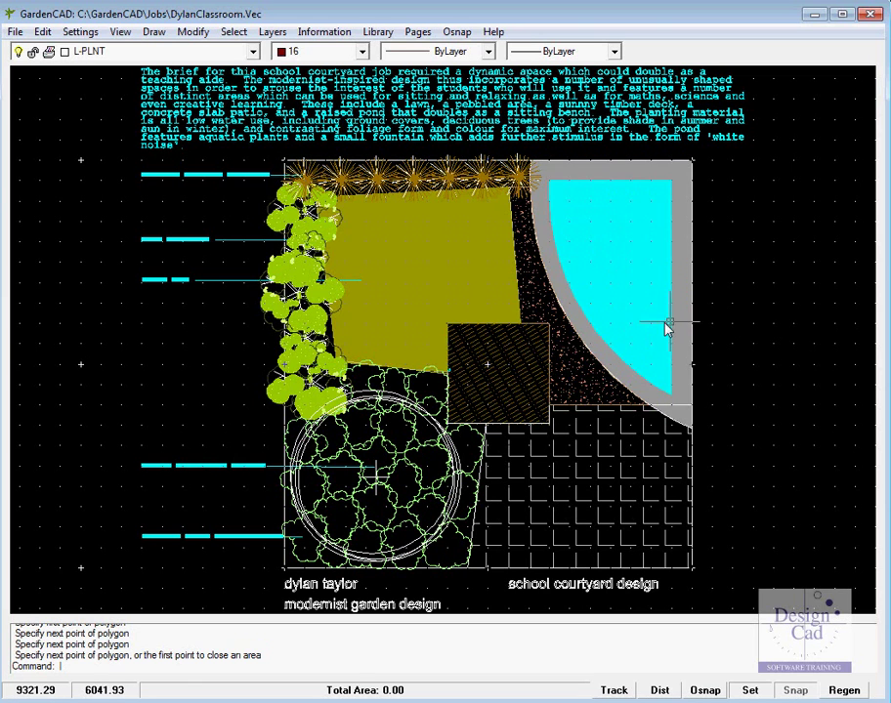
click(630, 367)
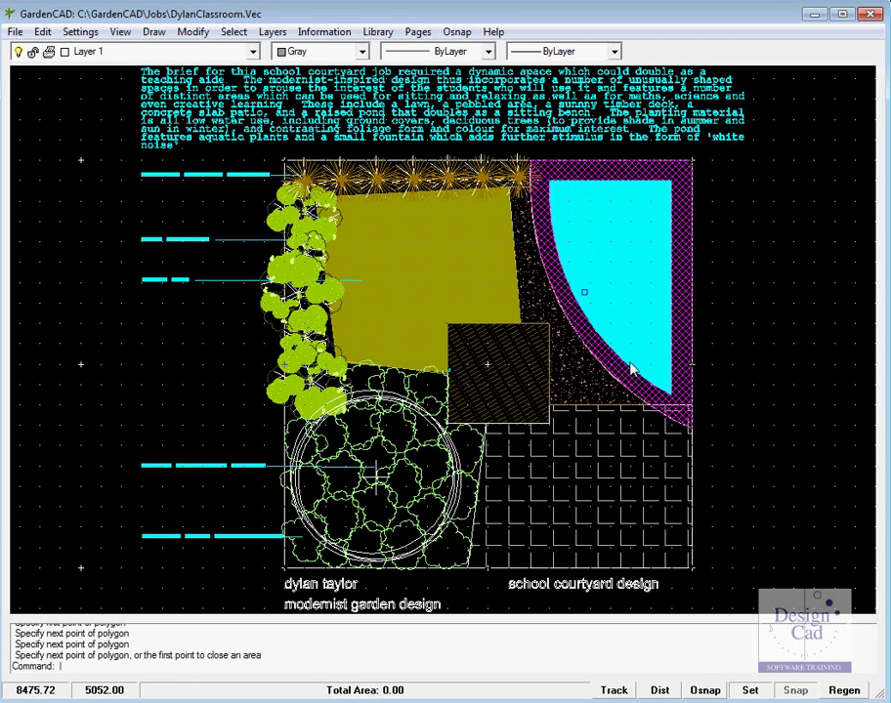
key(Escape)
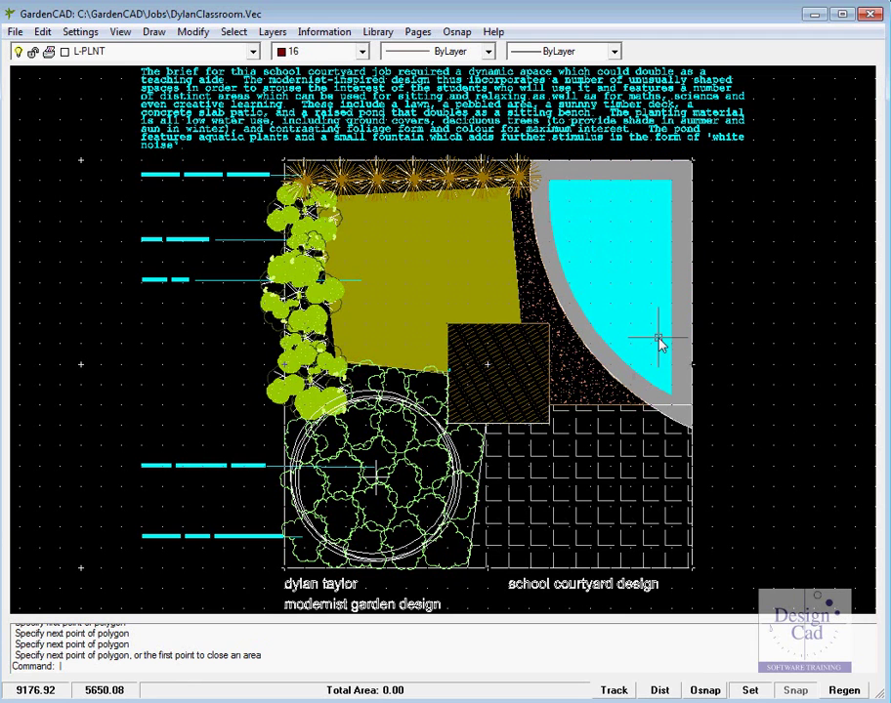
click(657, 338)
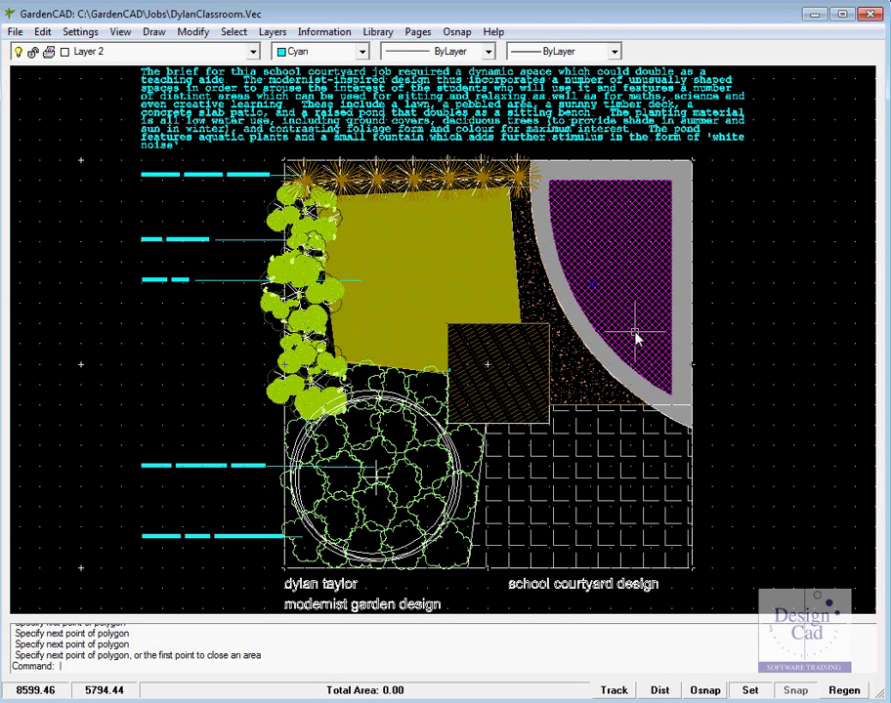
key(Escape)
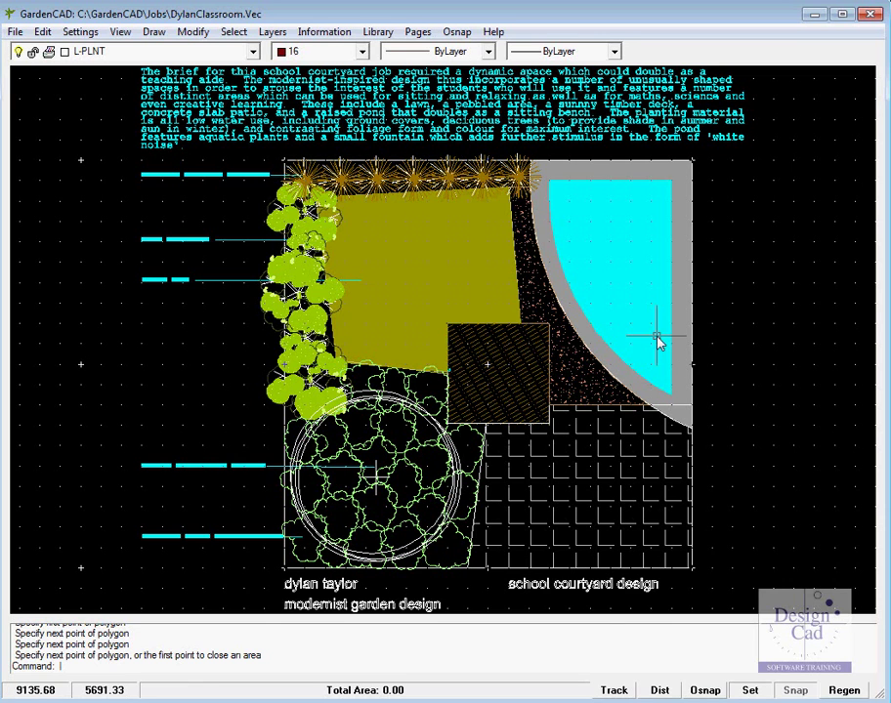
Insert the Block 13 palm from Planting Blocks beside the pond's top corner.
click(378, 32)
click(411, 52)
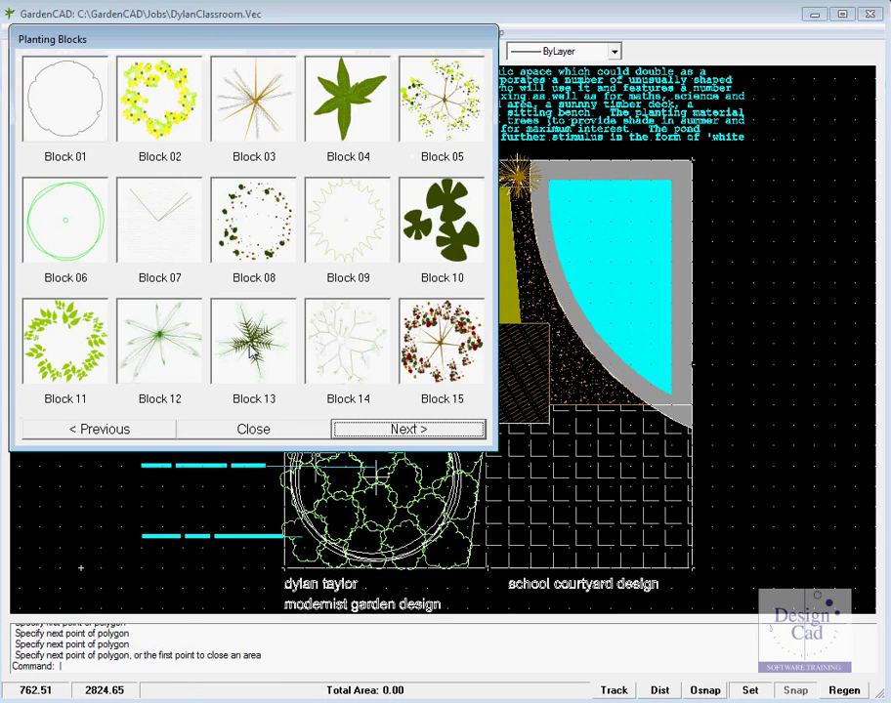
click(254, 347)
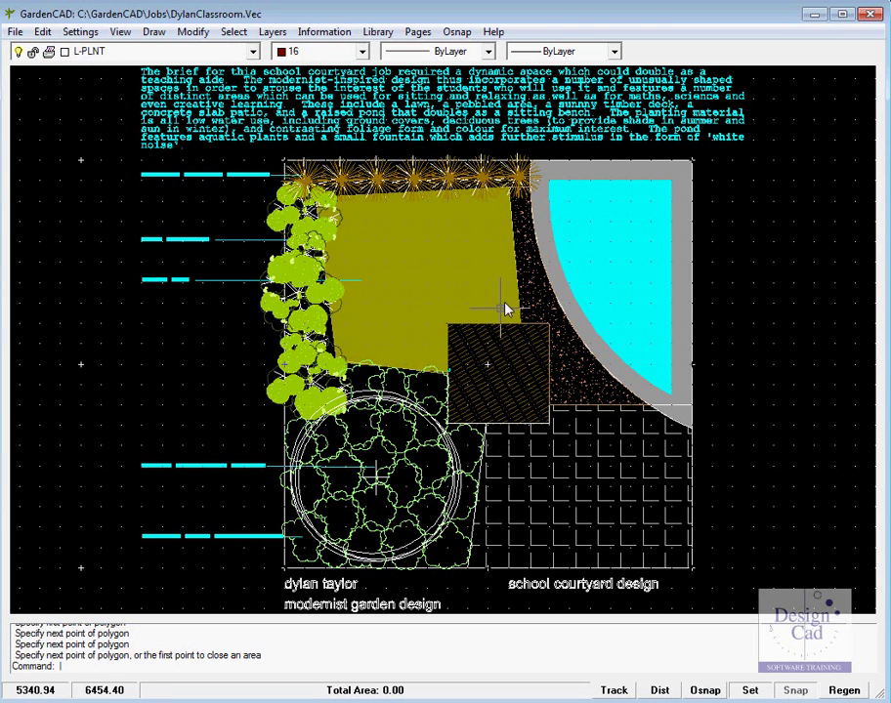
click(525, 210)
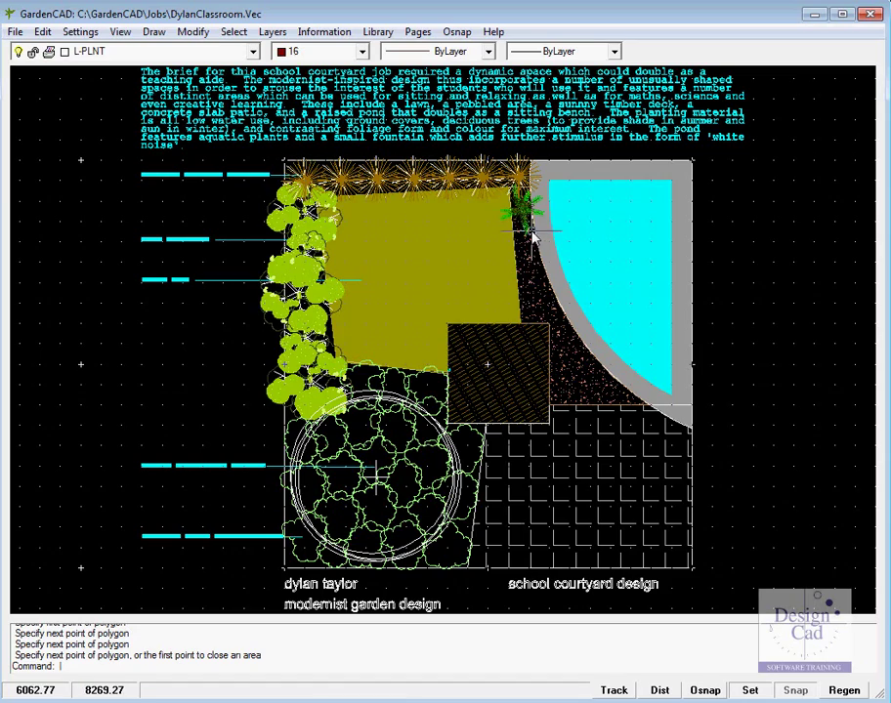
scroll(530, 225, up, 3)
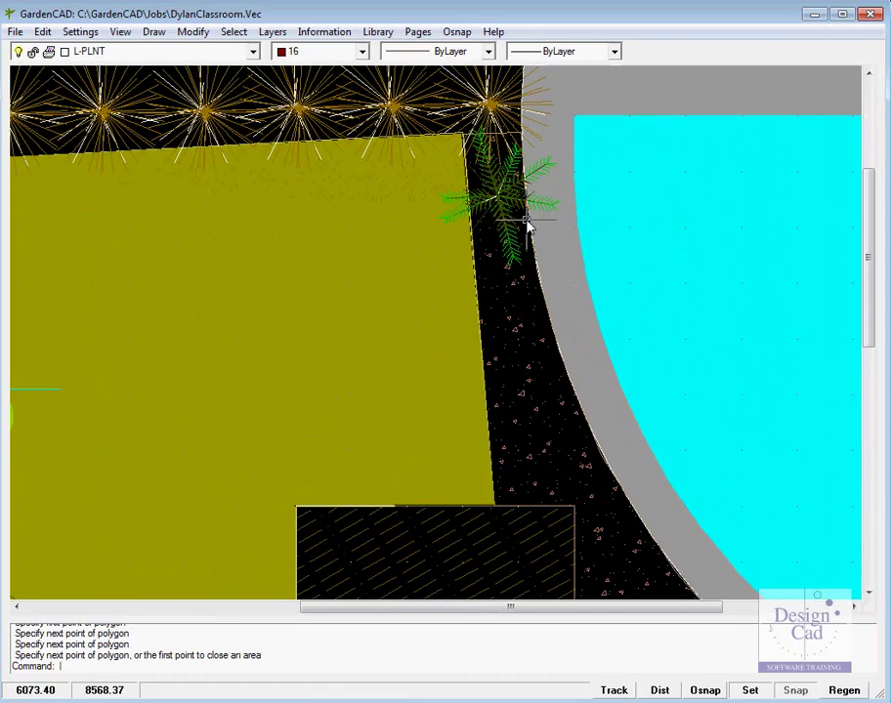
scroll(518, 230, down, 3)
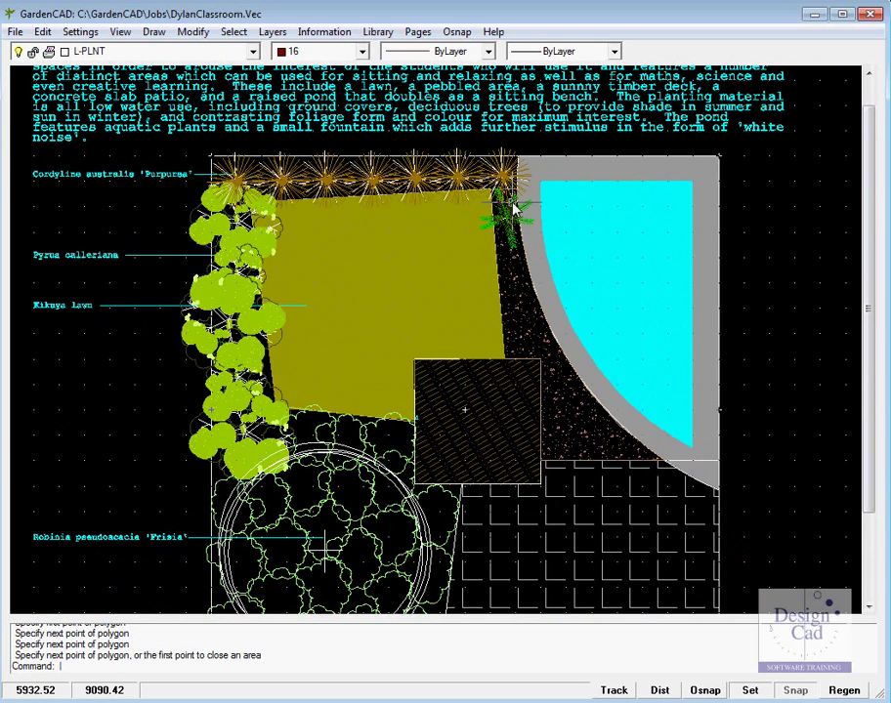
Set the palm block's BOTANICALNAME attribute to 'Cordyline australis' in its Properties.
click(505, 180)
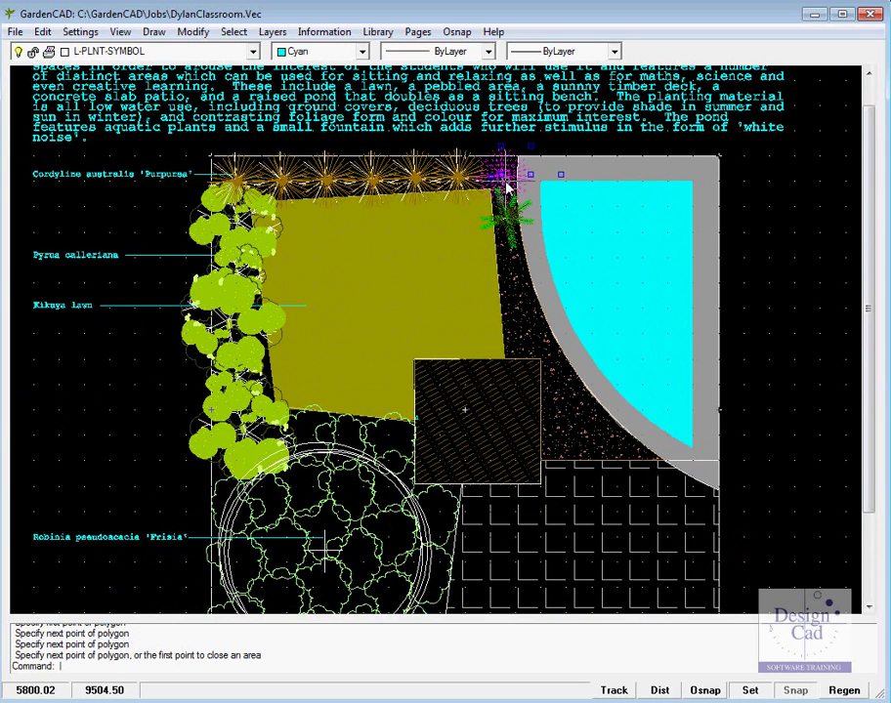
right_click(504, 183)
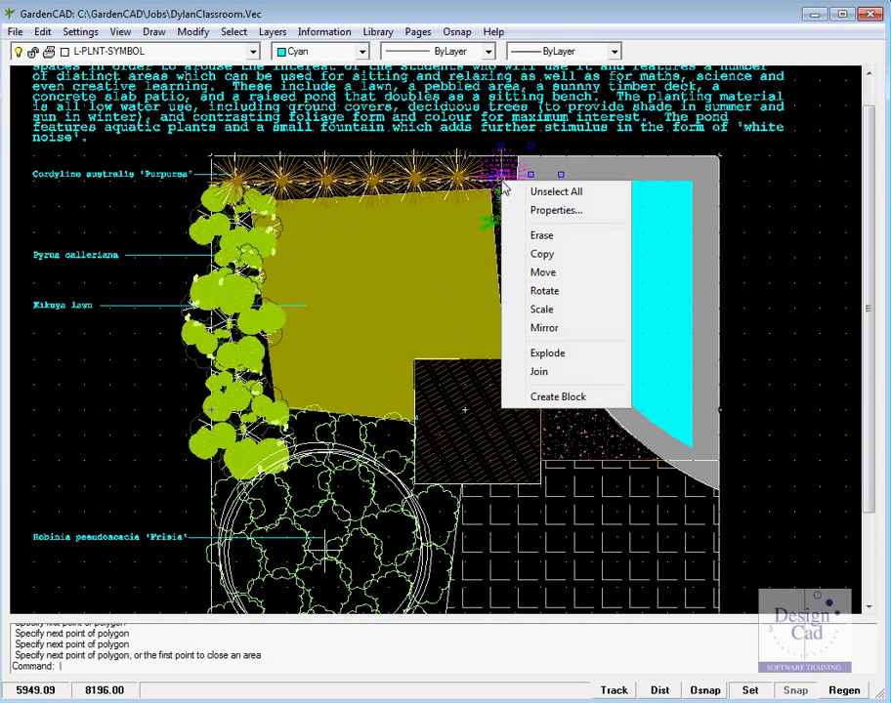
click(554, 211)
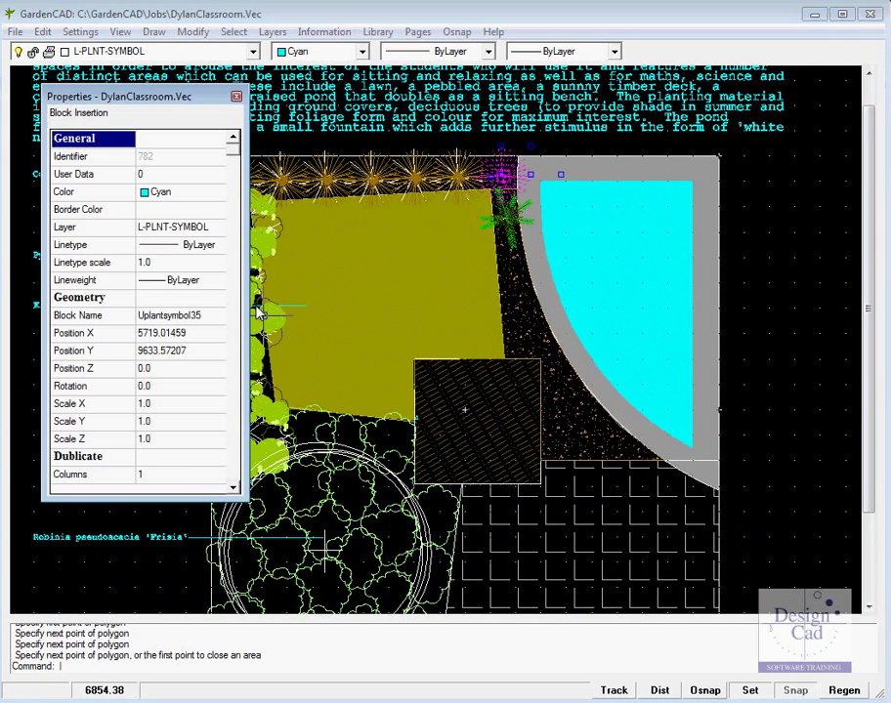
click(233, 292)
scroll(232, 476, down, 2)
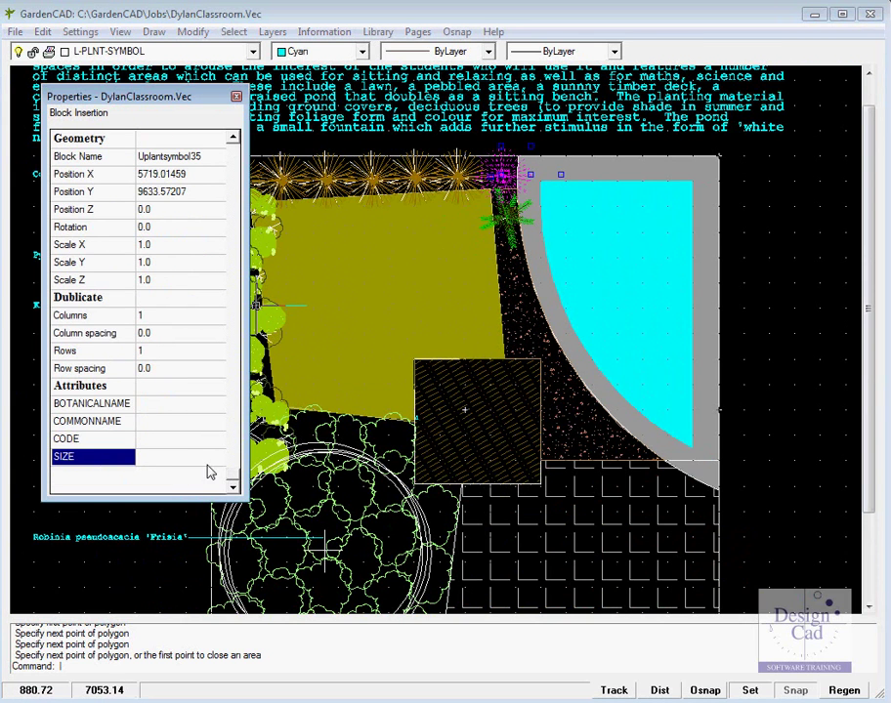
click(147, 403)
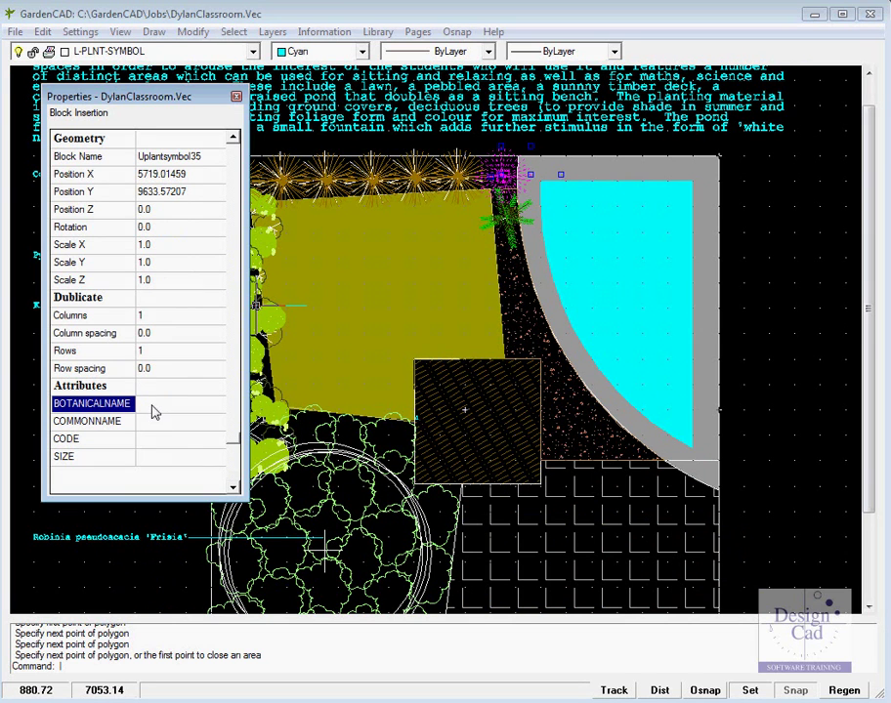
click(150, 405)
text(Cordyline australis)
click(153, 423)
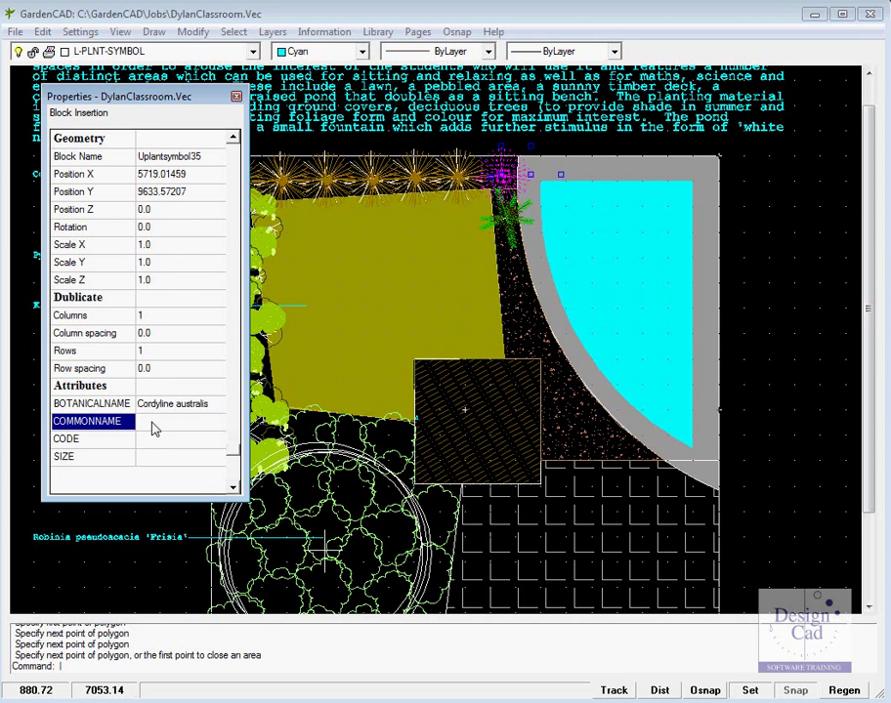
click(236, 97)
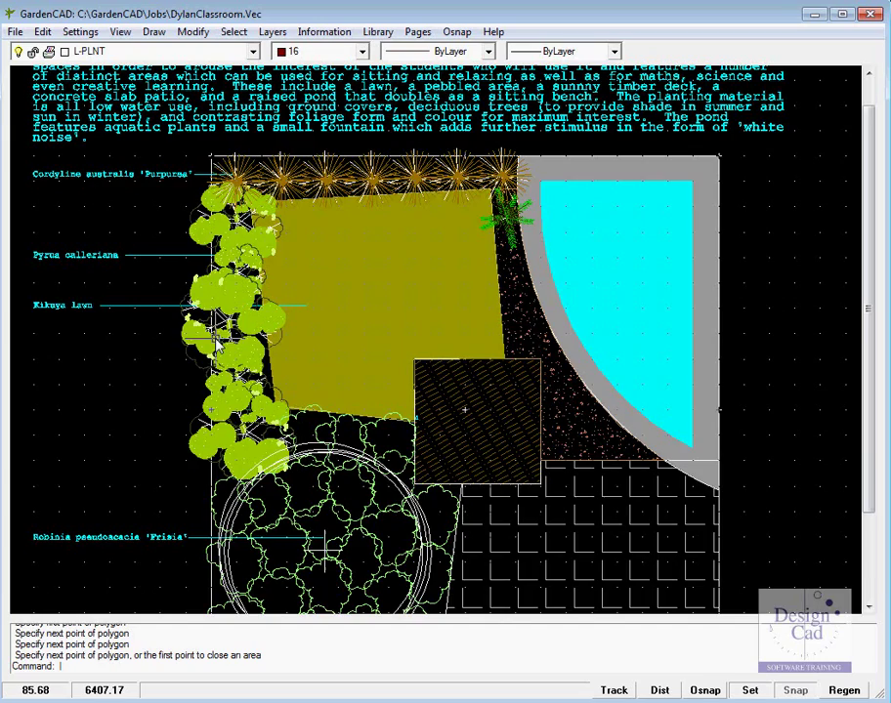
Zoom Extents to show the whole courtyard plan, including the new palm.
scroll(234, 337, up, 2)
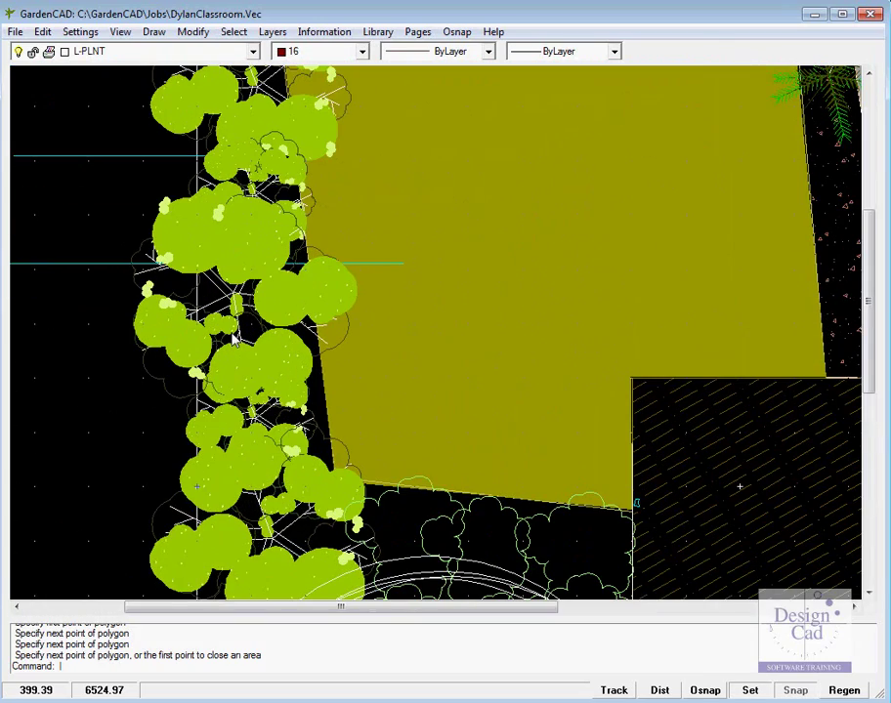
scroll(235, 337, down, 3)
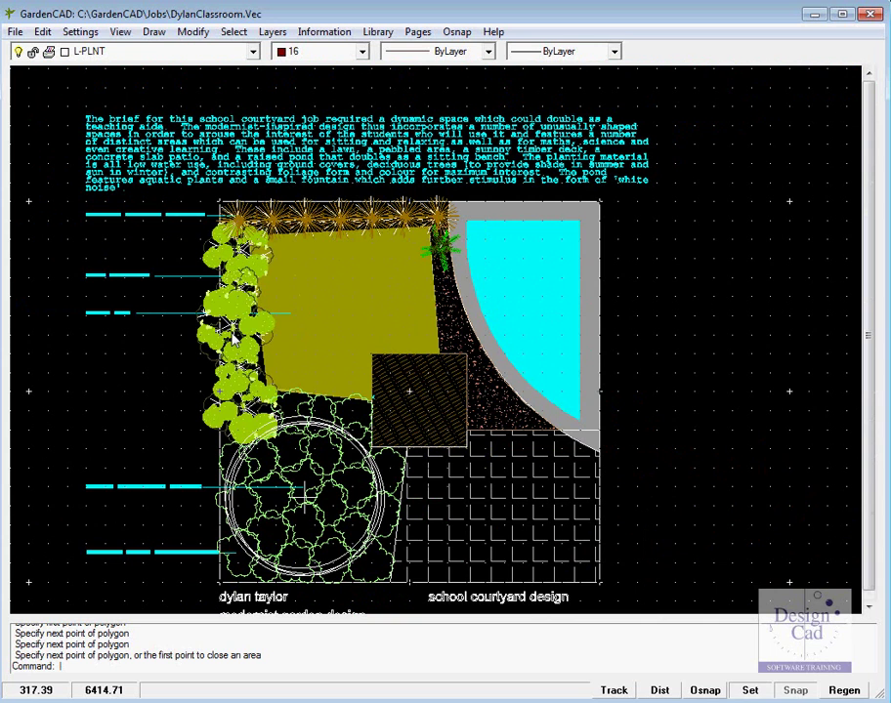
right_click(663, 313)
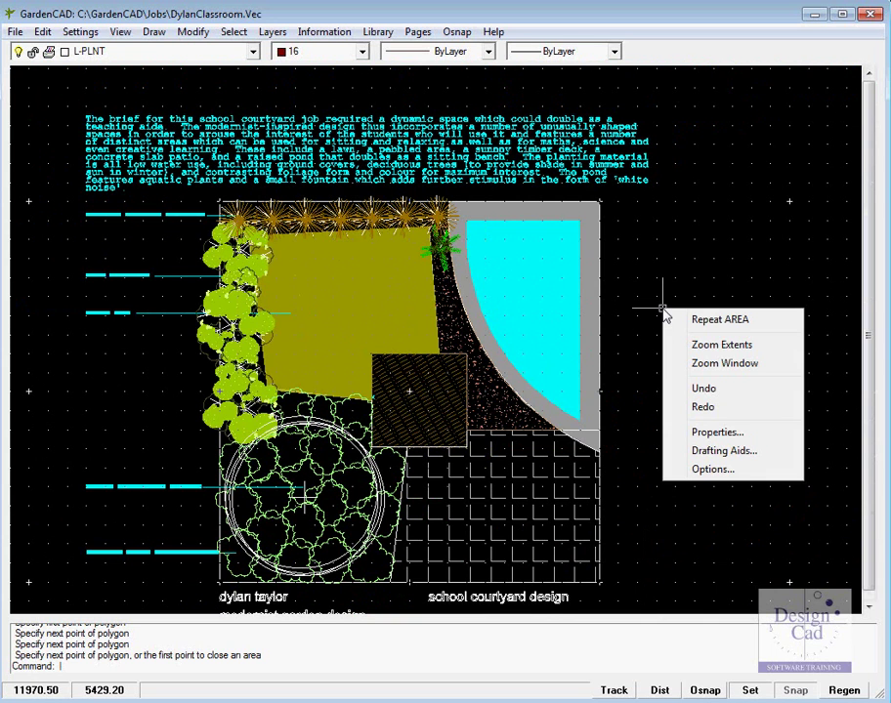
click(707, 347)
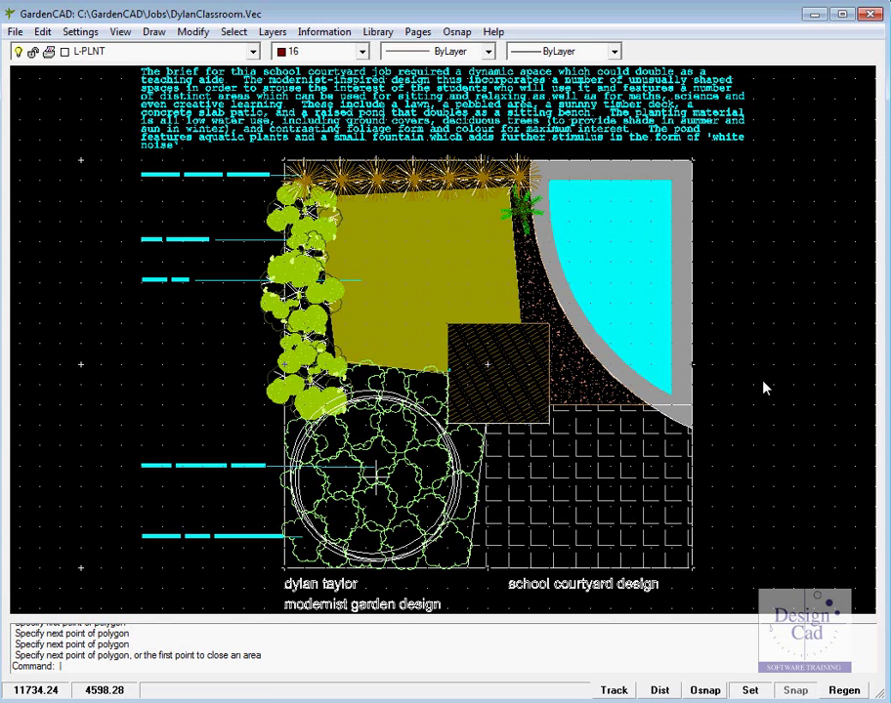
Switch the drawing grid off with F7.
key(F7)
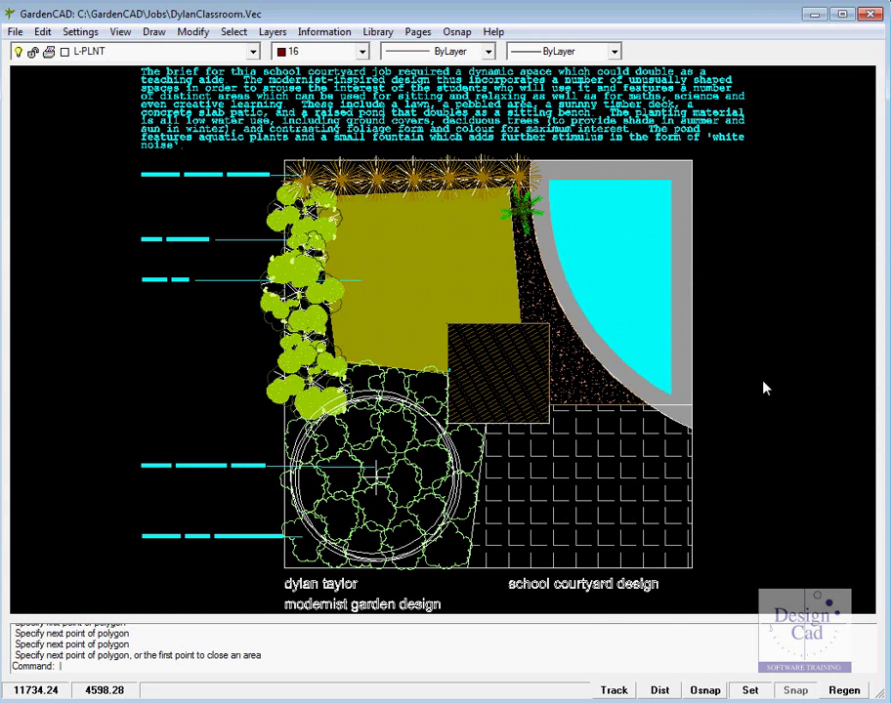